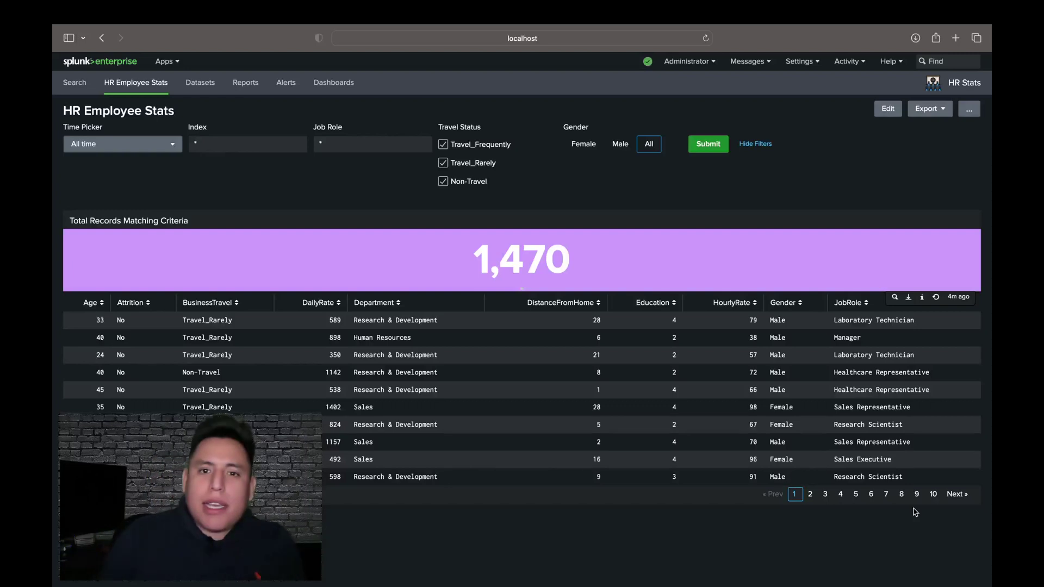
- Try the Male, Female and All links in the Gender filter
click(625, 147)
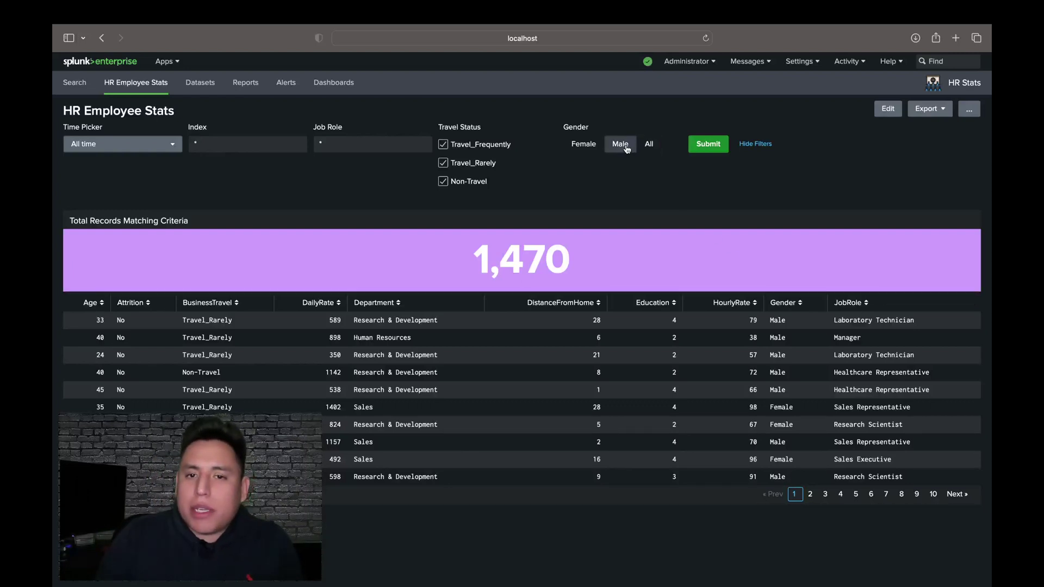
click(591, 145)
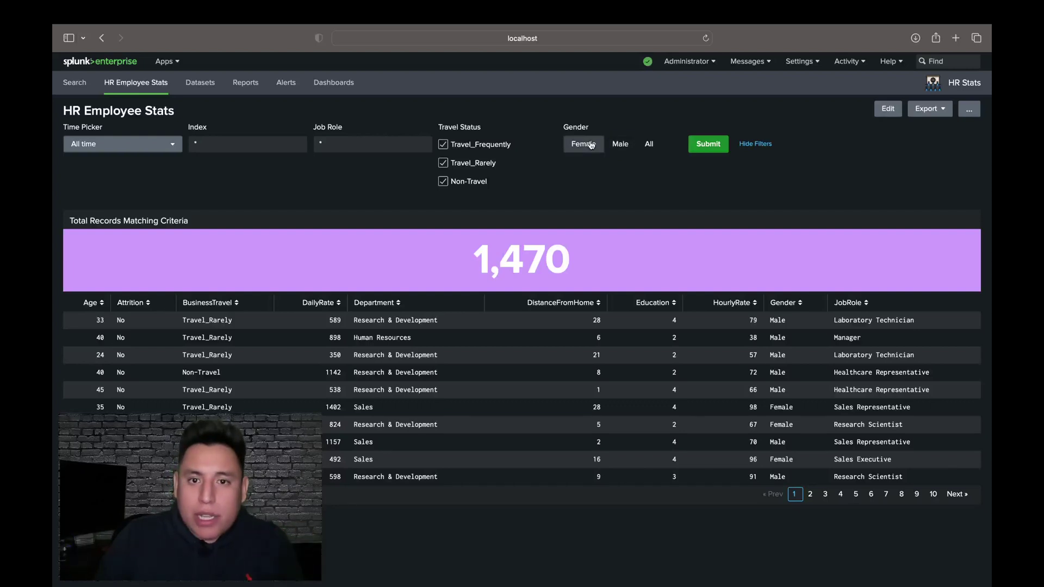
click(647, 145)
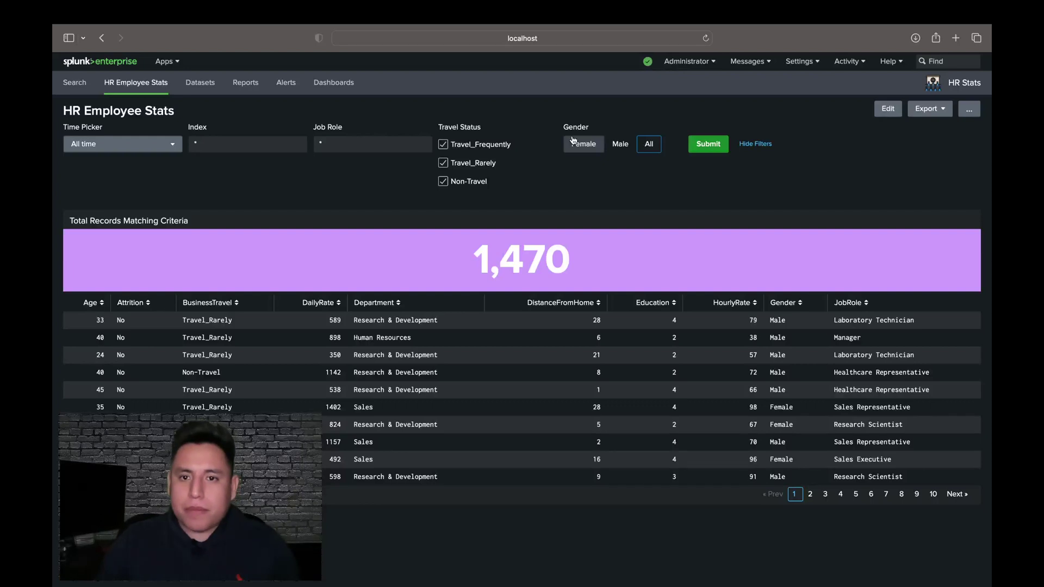
- Submit the Gender filter for Male, All, then Female (588 records), and enter Edit mode
click(619, 146)
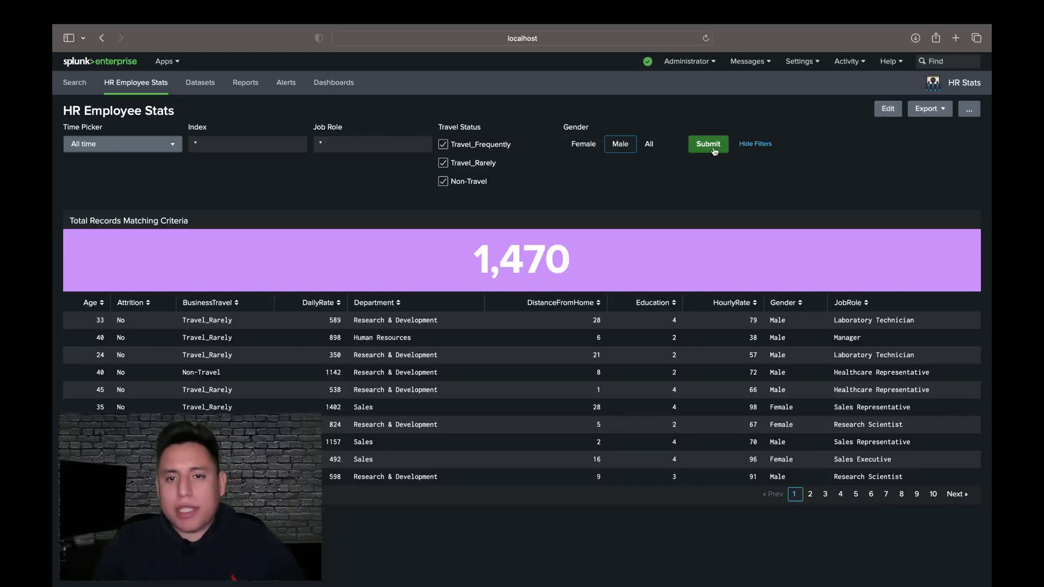
click(714, 148)
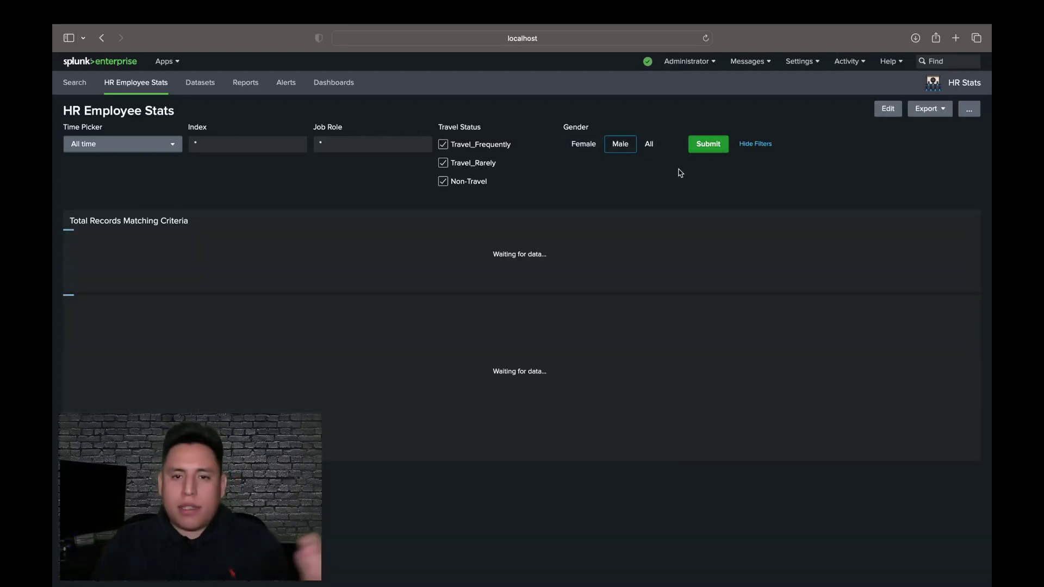
click(649, 148)
click(704, 145)
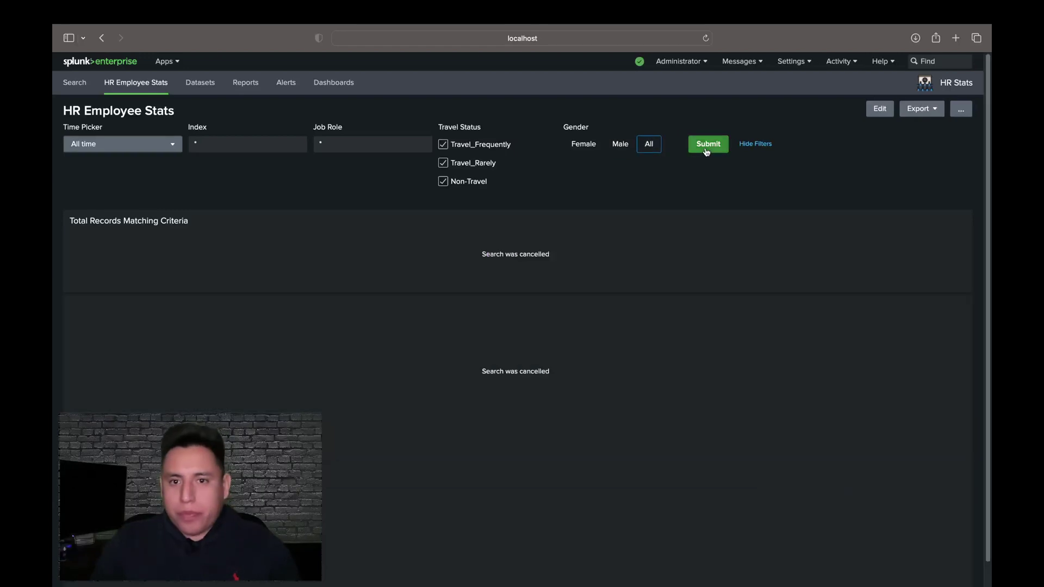
click(584, 145)
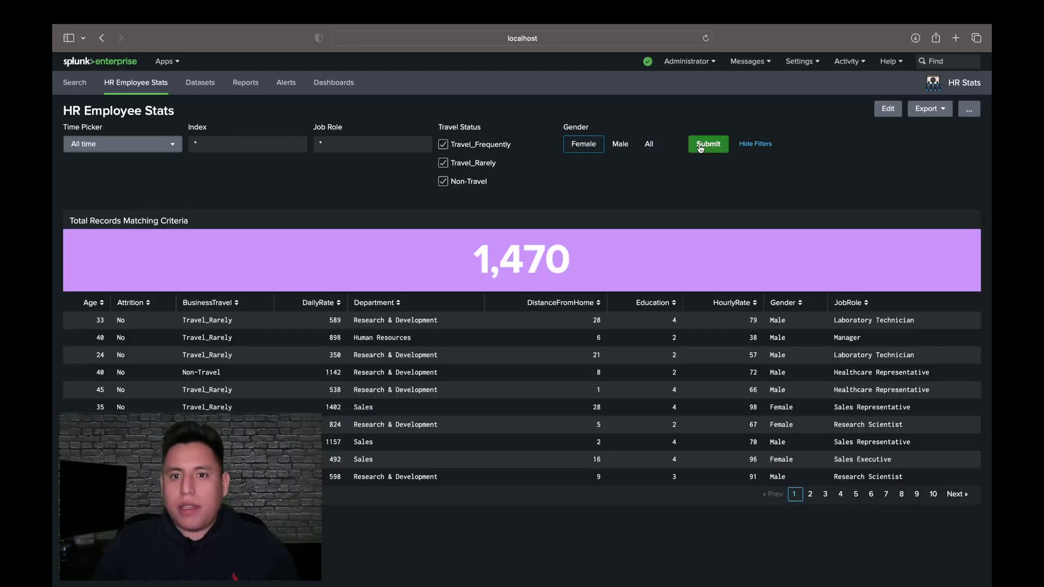
click(707, 145)
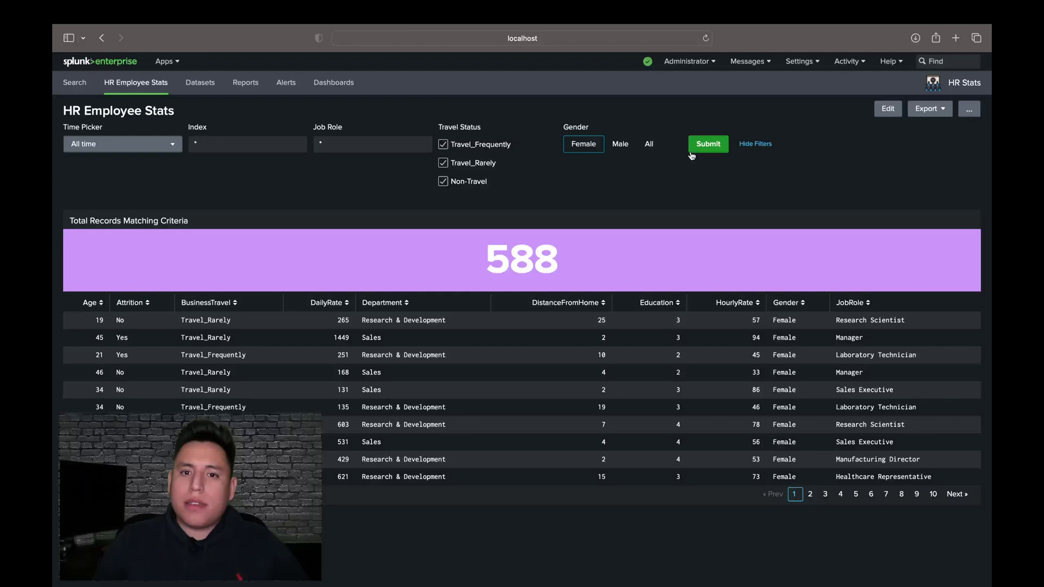
click(888, 109)
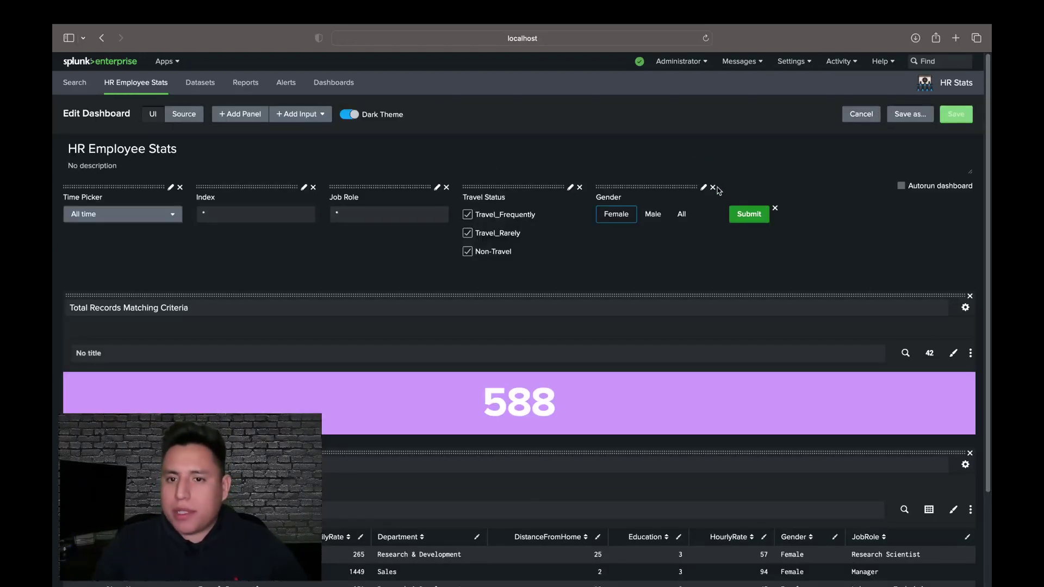
- Delete the Gender input, save the dashboard, and return to Edit mode
click(712, 188)
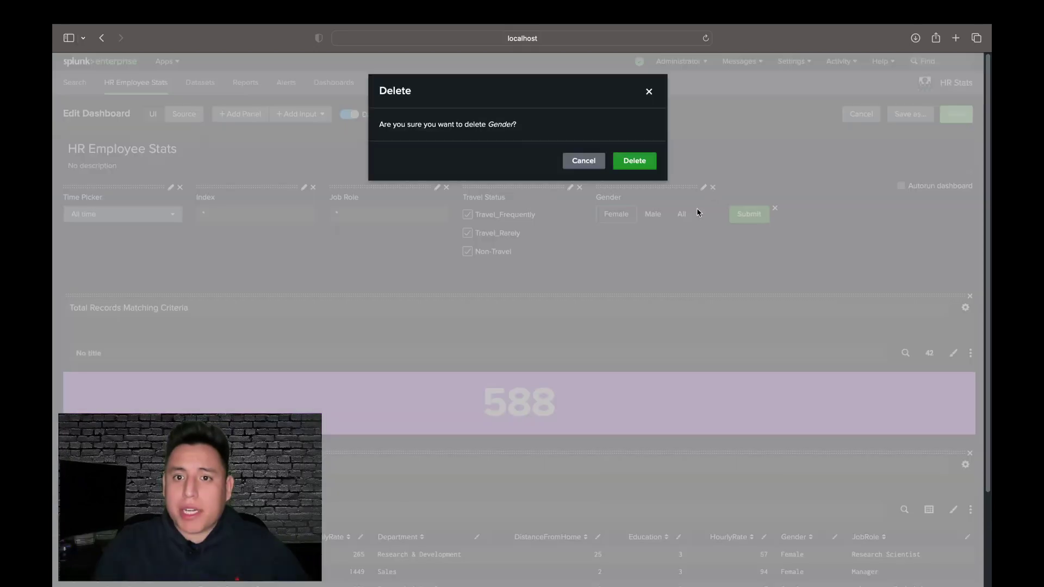
click(635, 161)
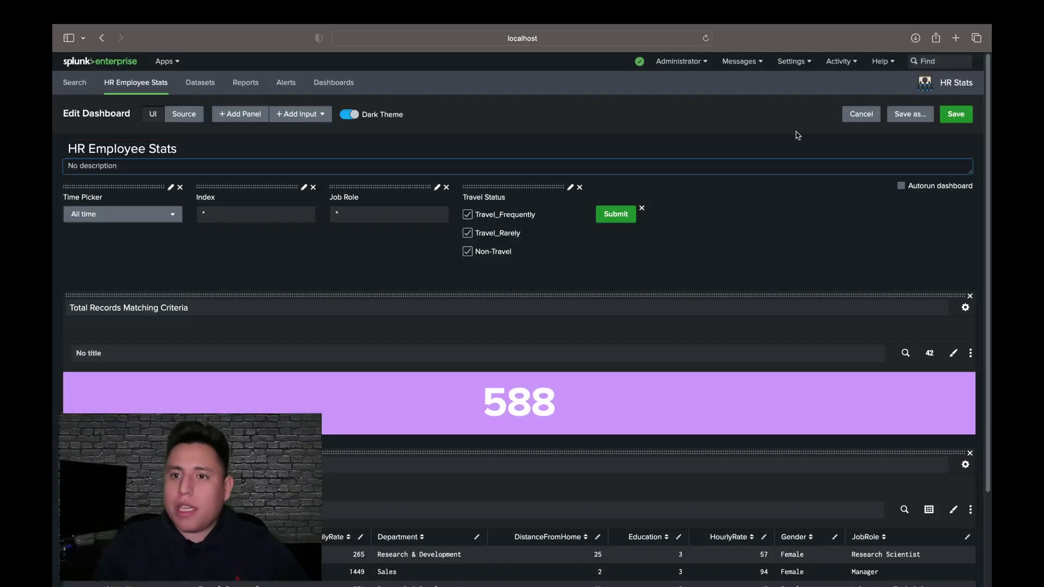
click(955, 114)
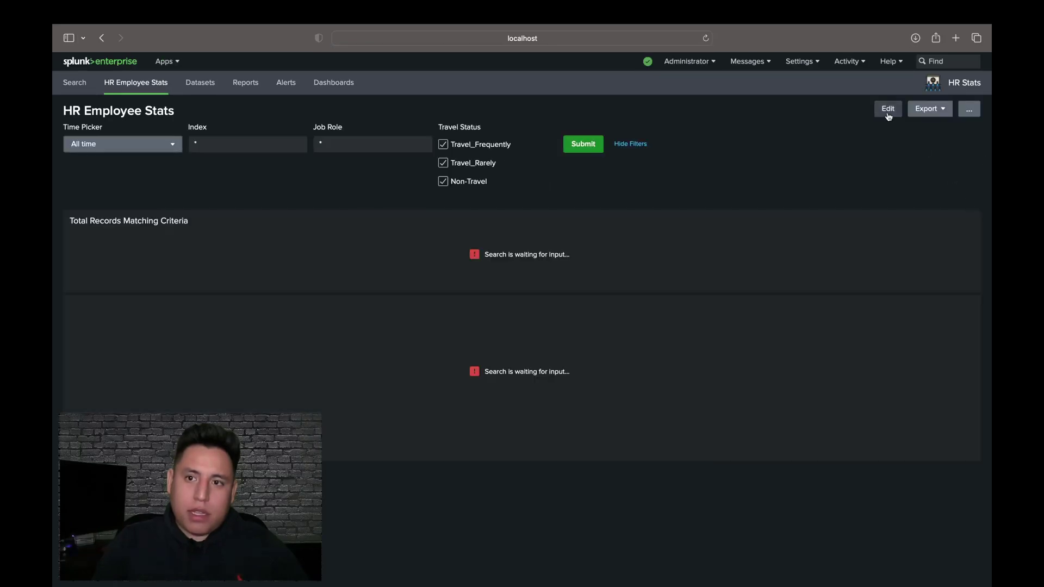
click(888, 109)
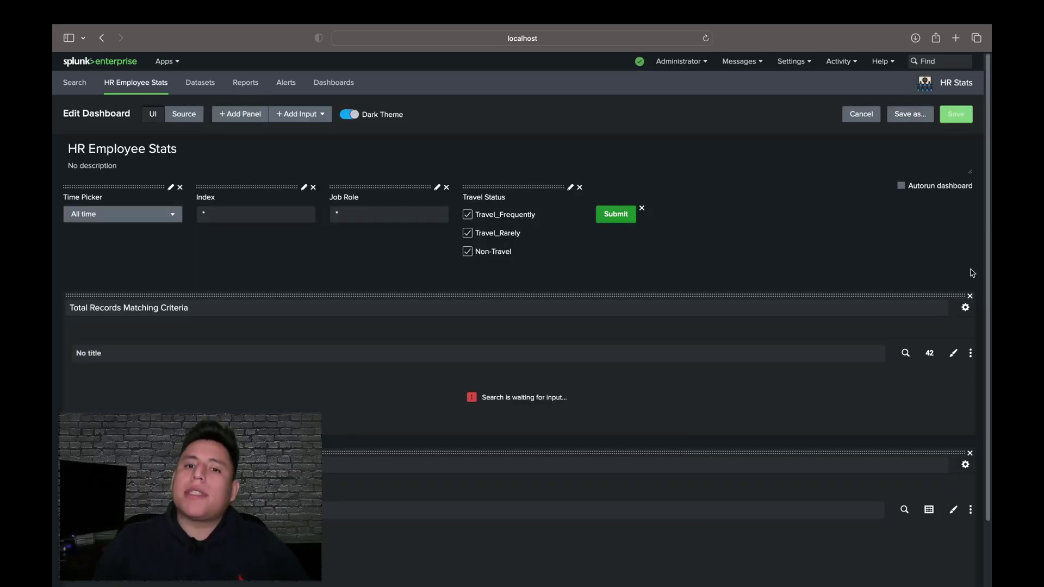
- Apply the Total Records Matching Criteria search unchanged, keeping Gender=$Gender$
click(904, 353)
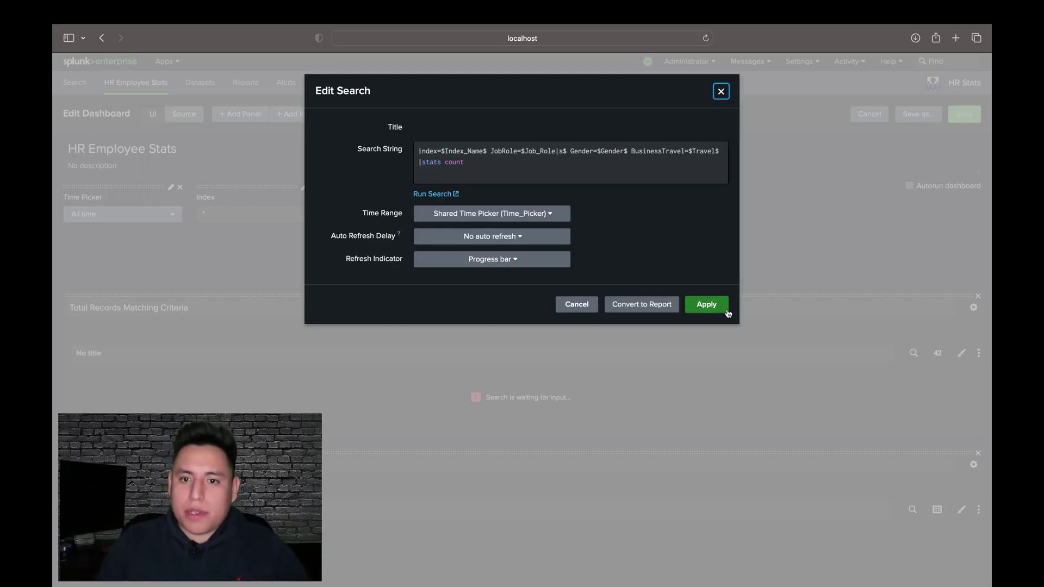
click(708, 308)
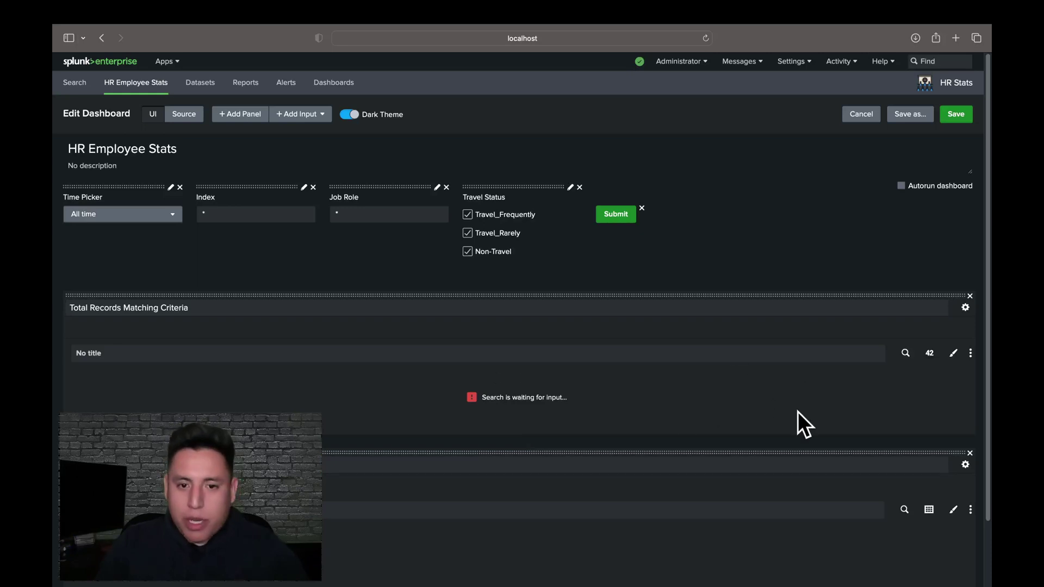
- Add a link list input and set its label and token to Gender
click(299, 115)
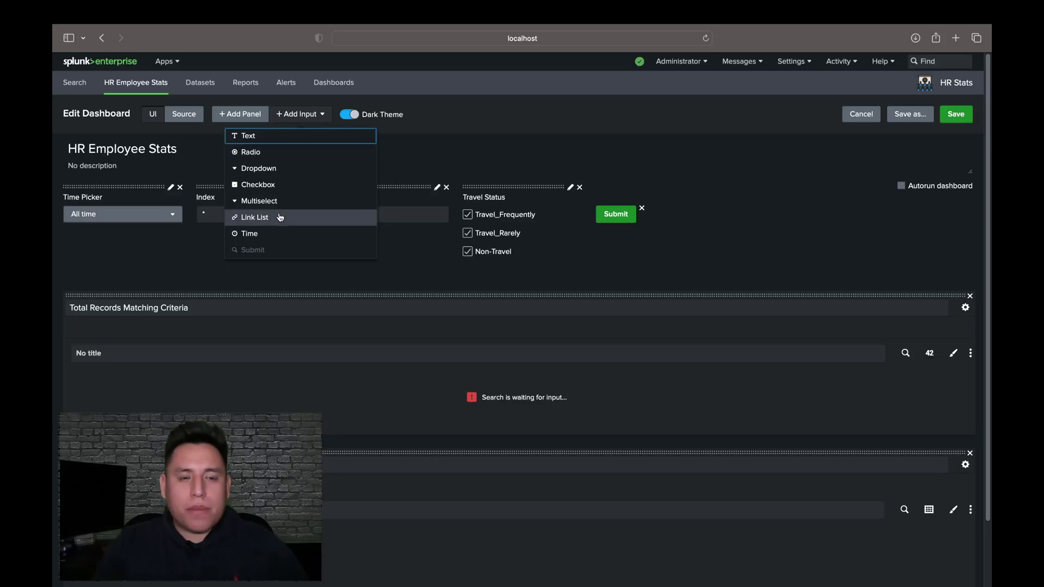
key(Escape)
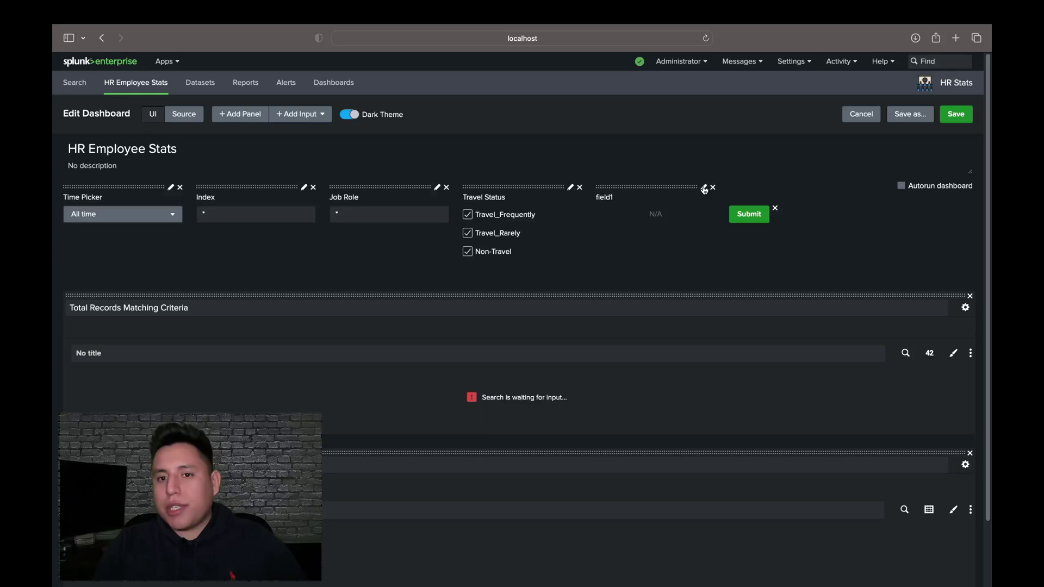
click(704, 188)
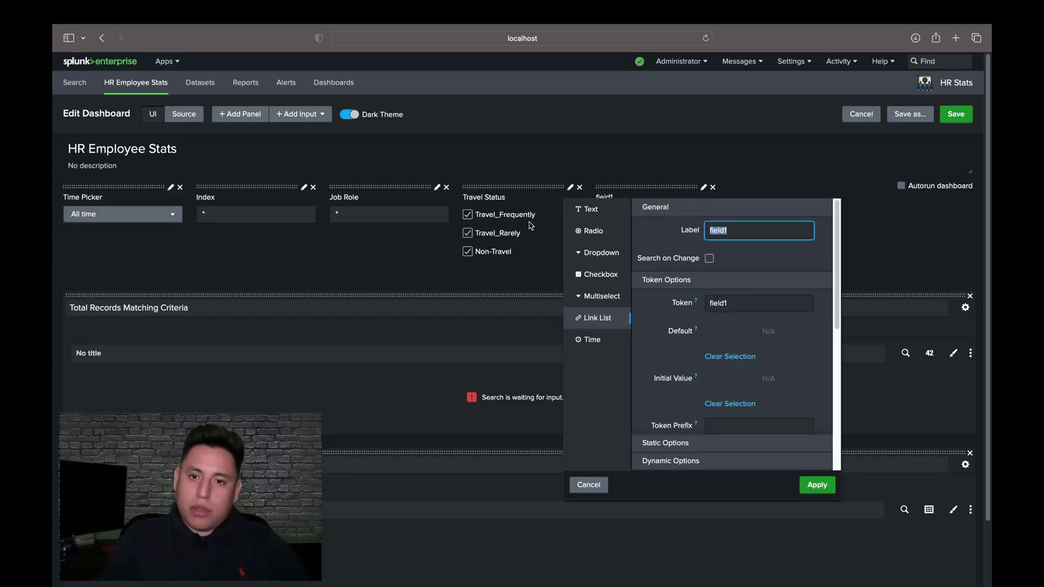
text(Ge)
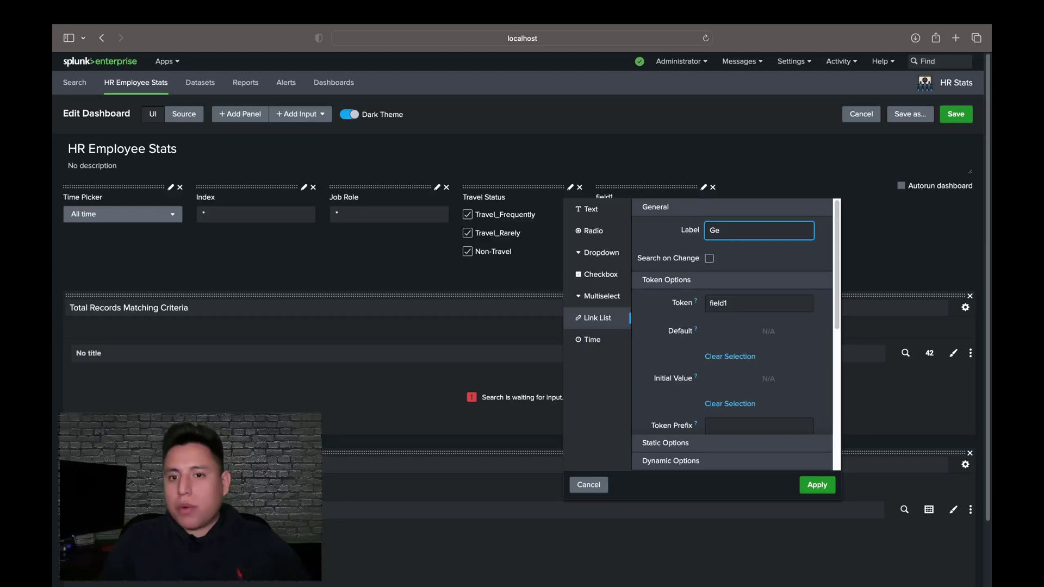
key(Tab)
key(Tab)
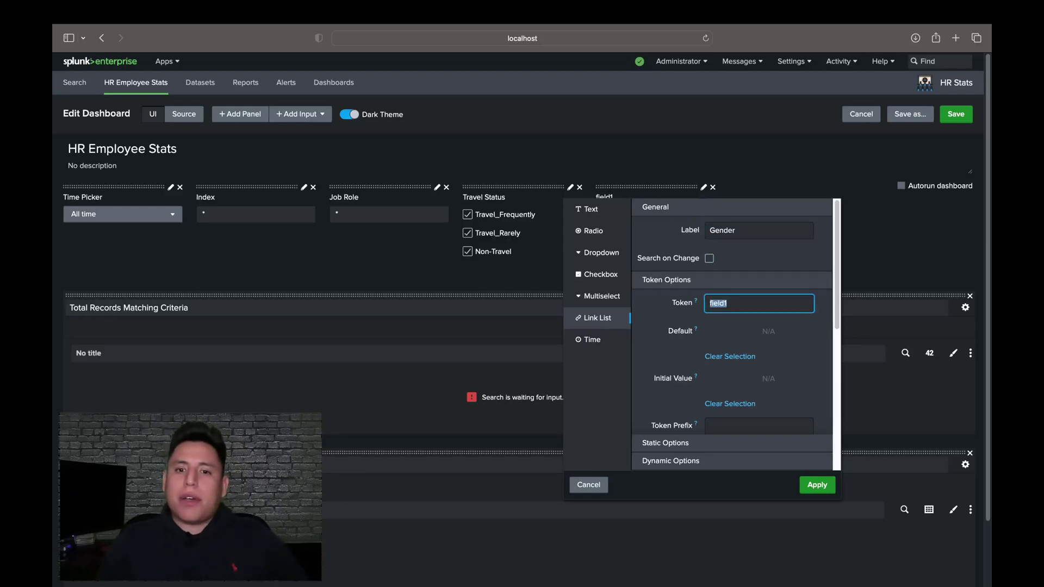
text(Gender)
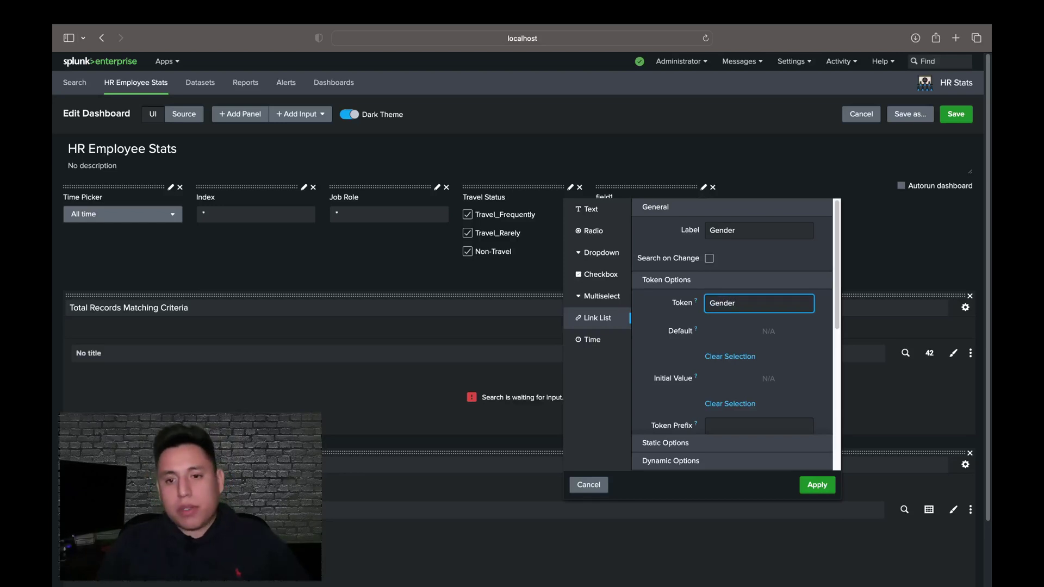
- Add two more name/value option rows under Static Options
scroll(708, 317, down, 4)
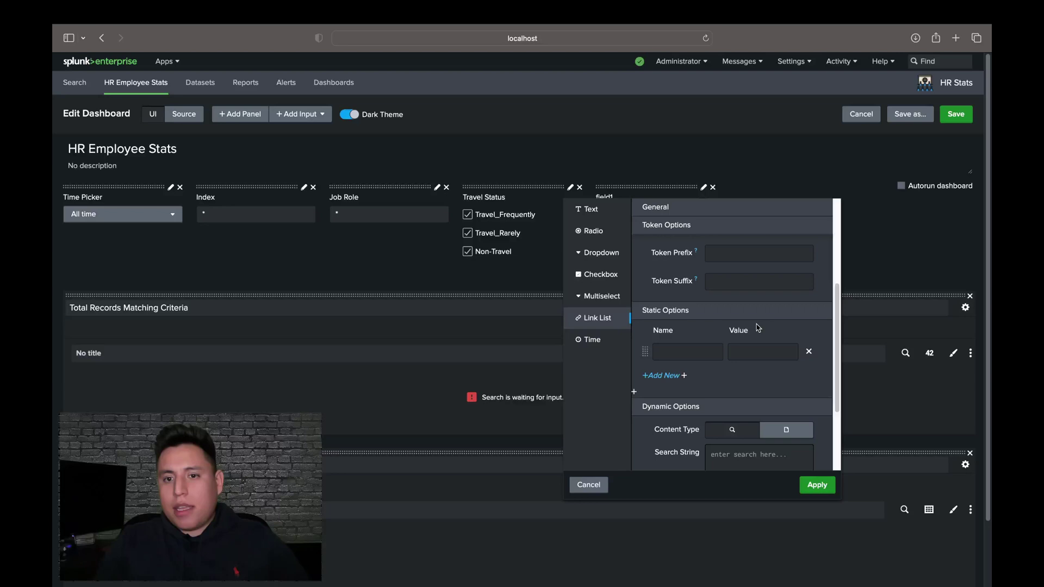
click(664, 377)
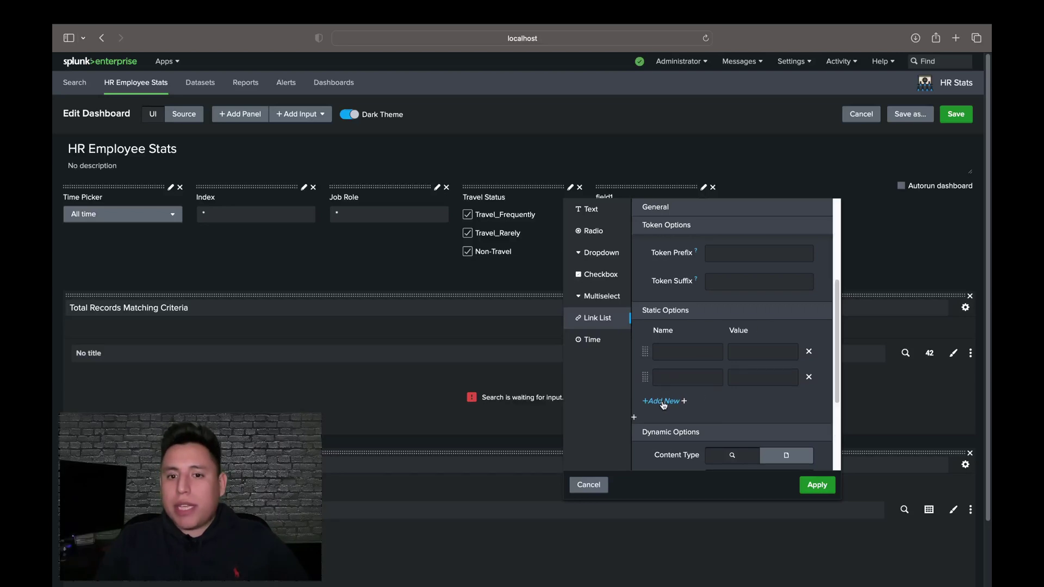
click(660, 403)
click(674, 354)
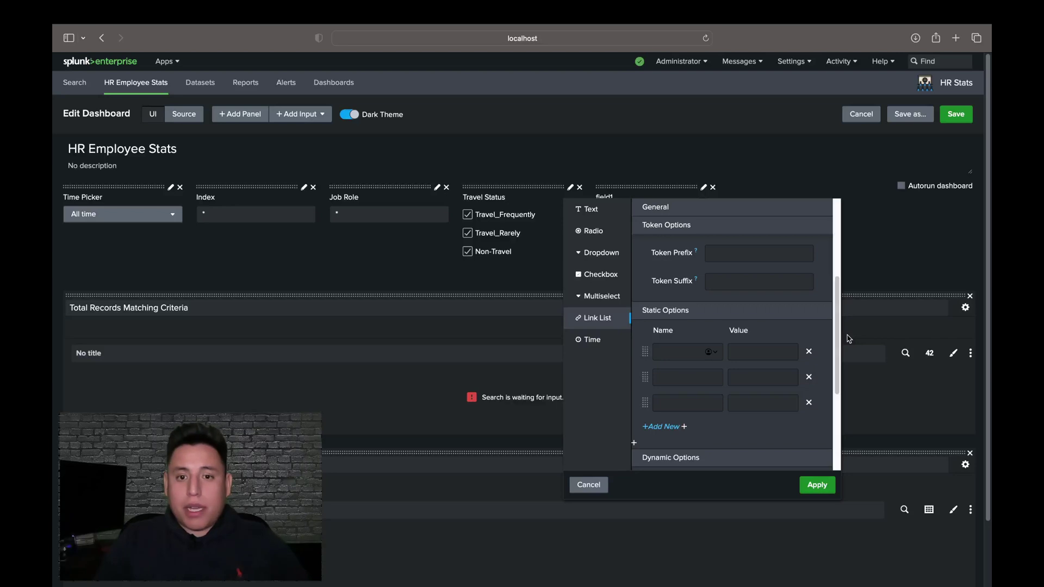
- Enter the options Female/Female, Male/Male and All/*, and apply them
text(Female)
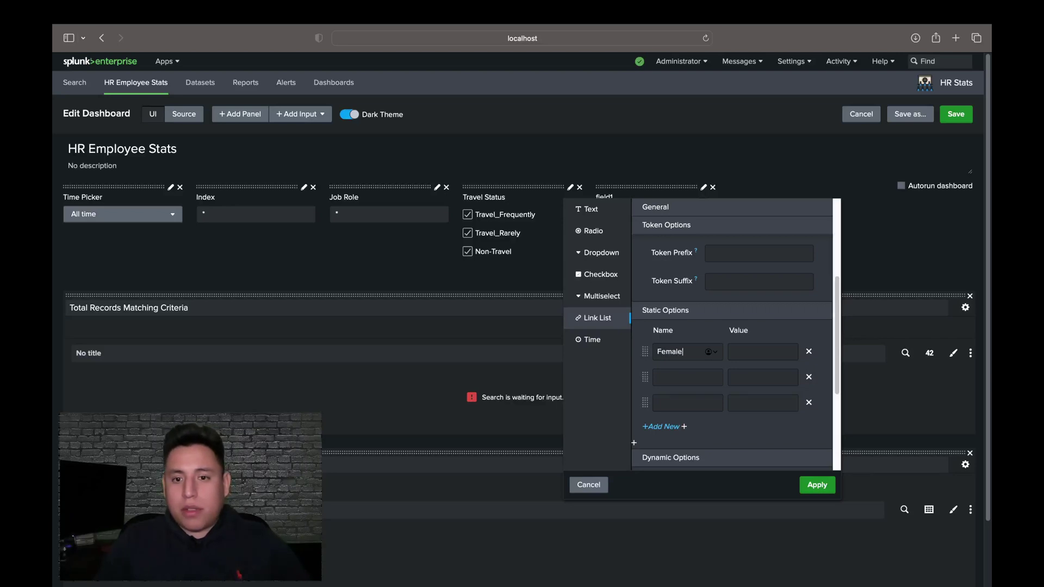
key(Tab)
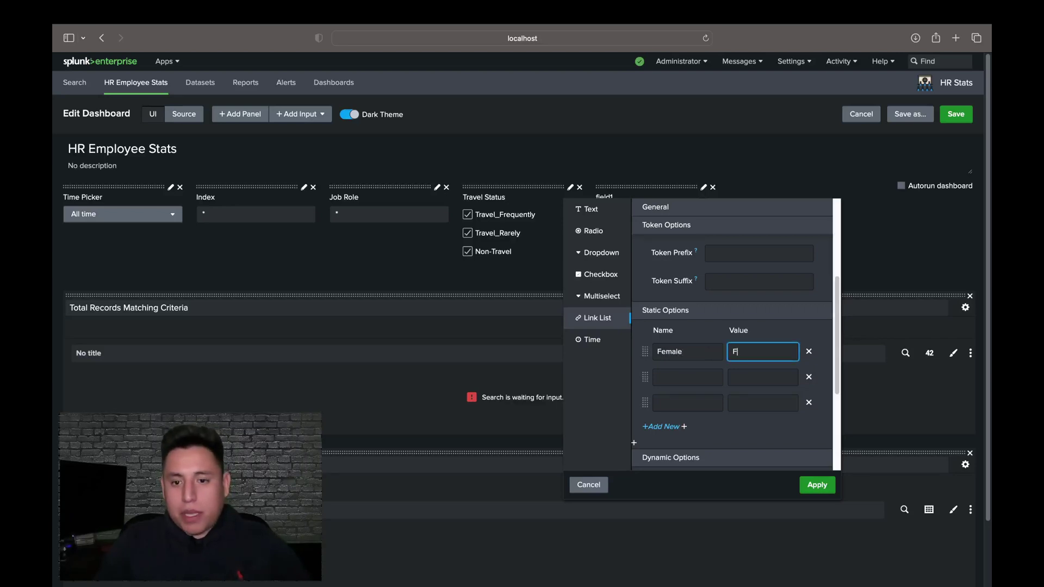
text(Female)
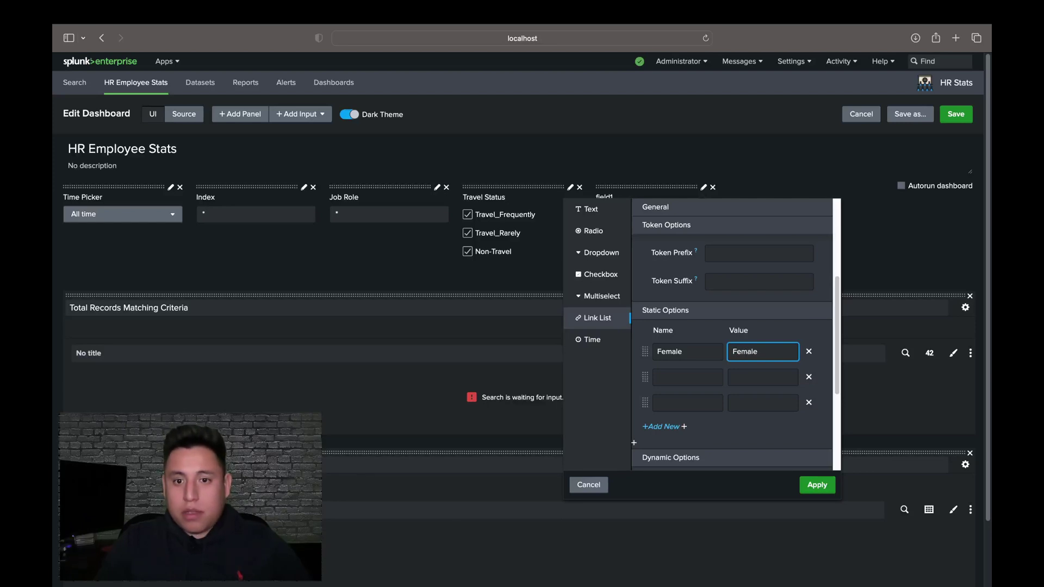
key(Tab)
key(Tab)
text(Mal)
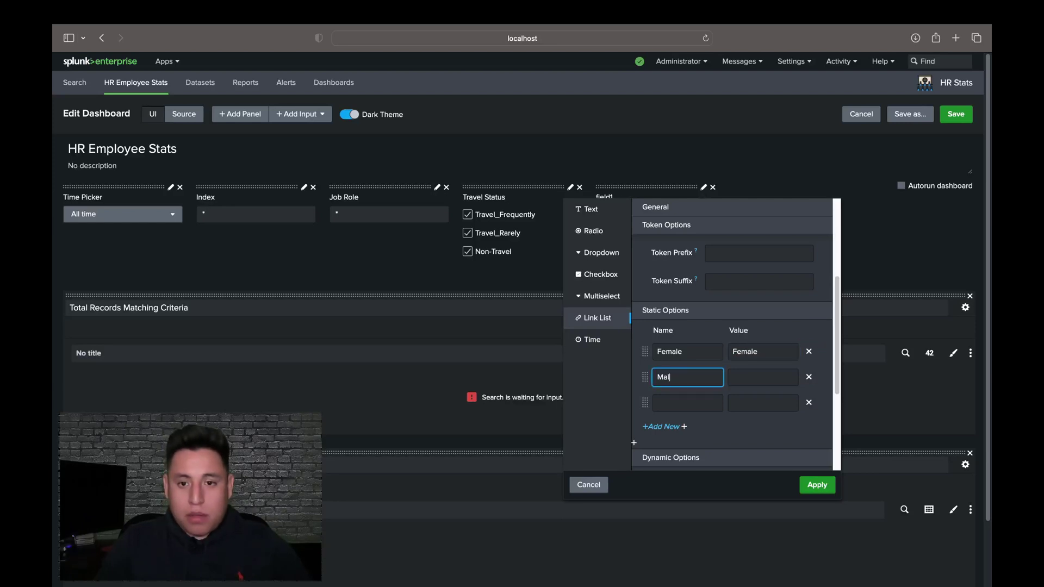
text(e)
key(Tab)
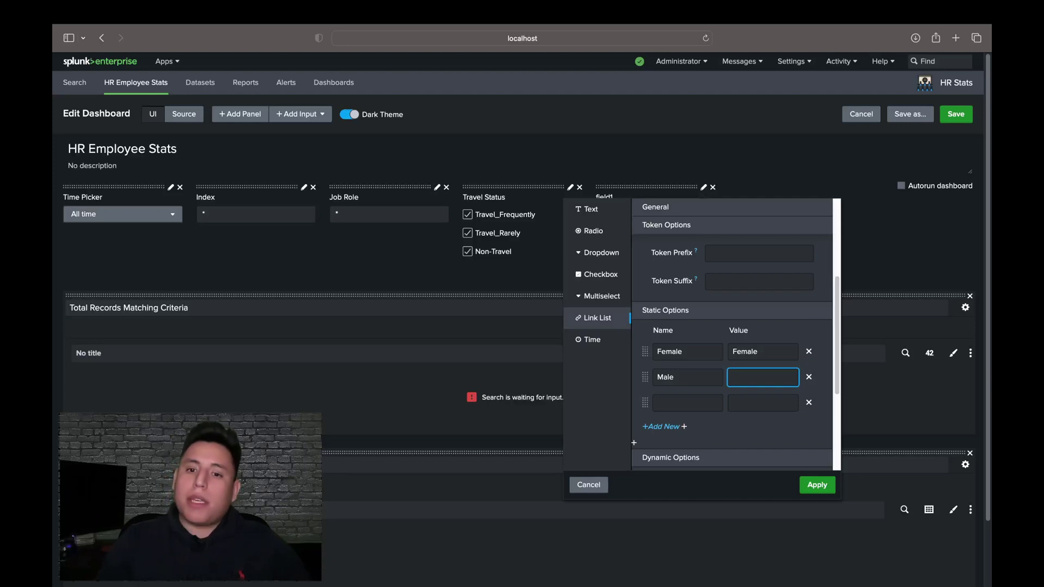
key(Tab)
key(Tab)
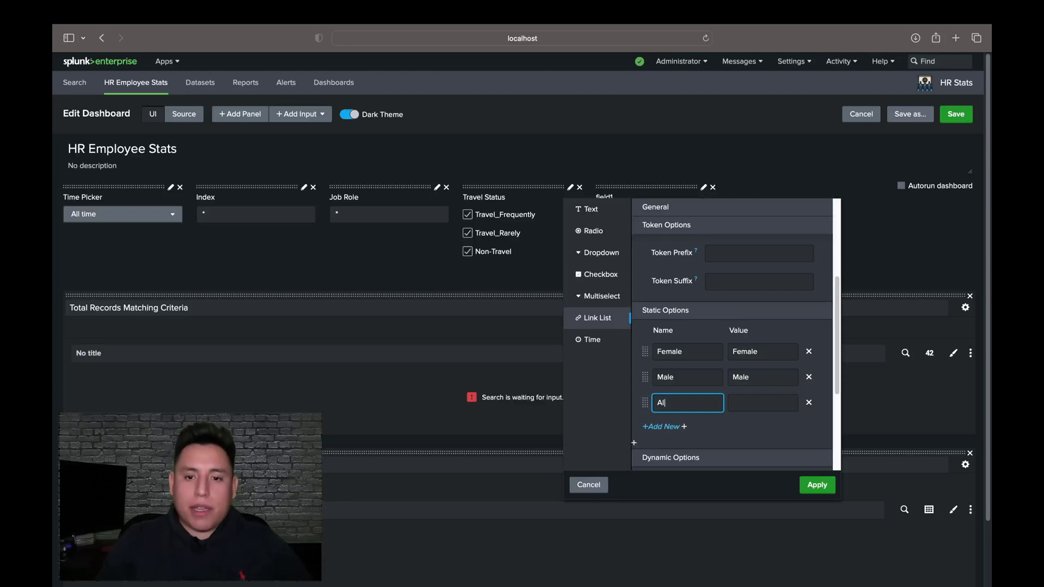
click(763, 403)
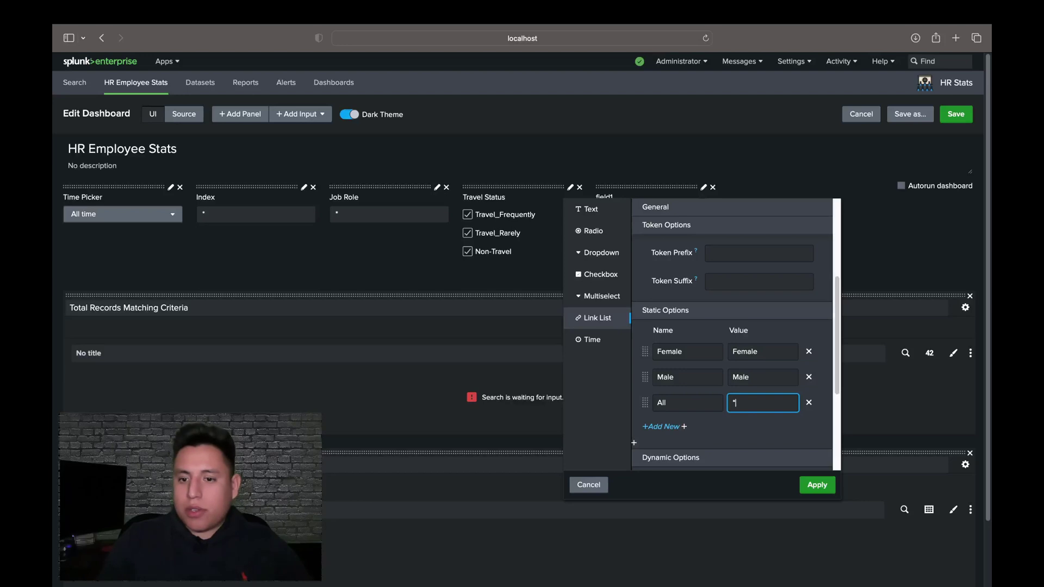
click(812, 485)
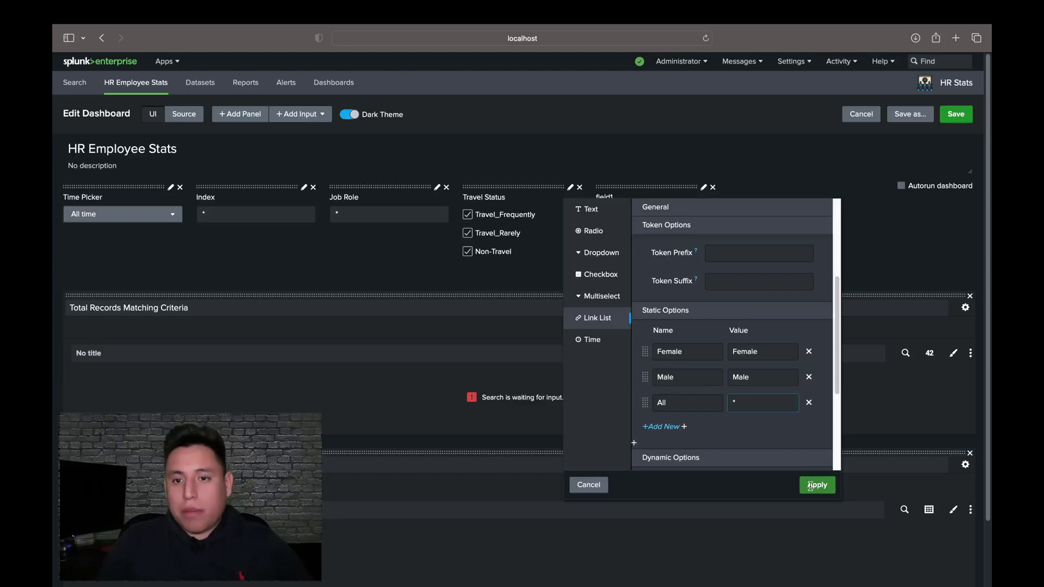
- Replace the input's label field1 with Gender and apply
scroll(638, 271, down, 1)
scroll(637, 271, up, 1)
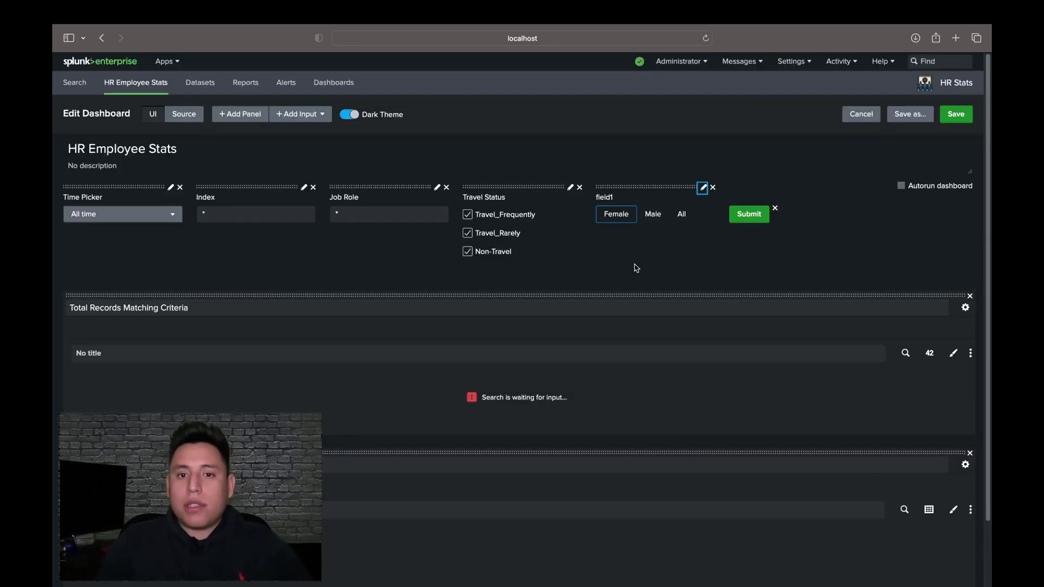
click(702, 188)
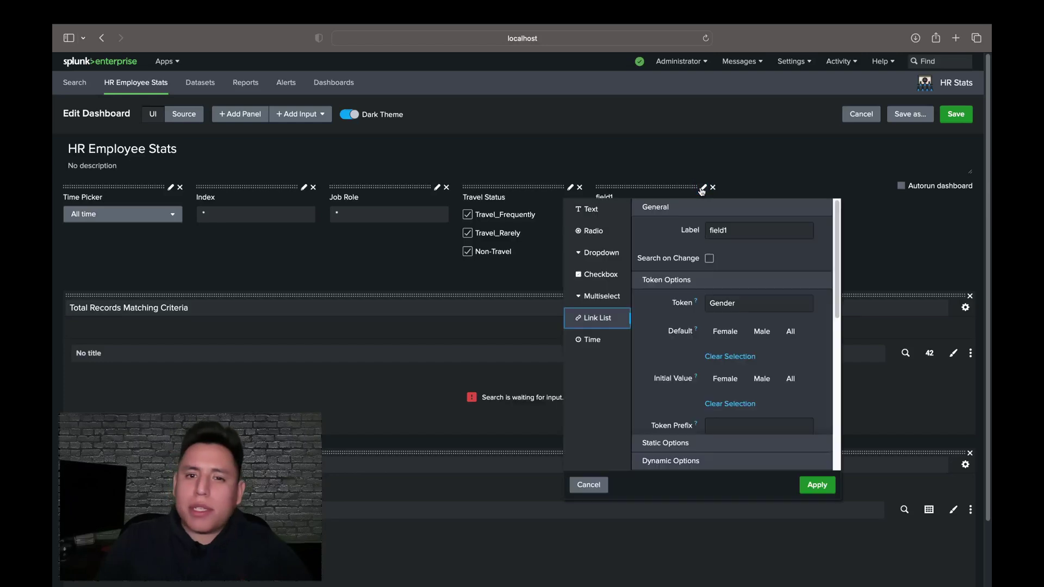
click(732, 229)
drag(733, 229, 686, 221)
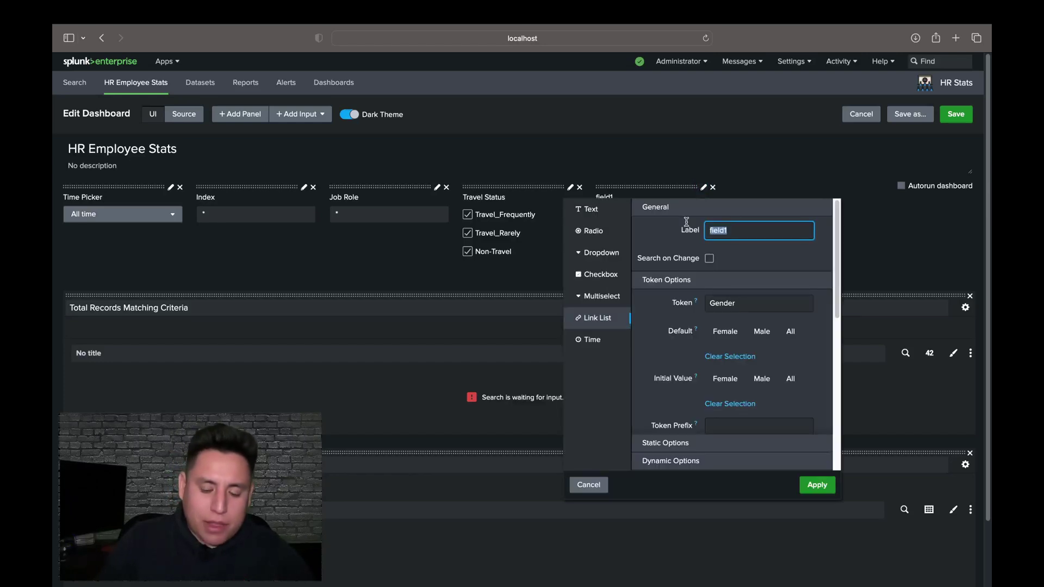
text(Gender)
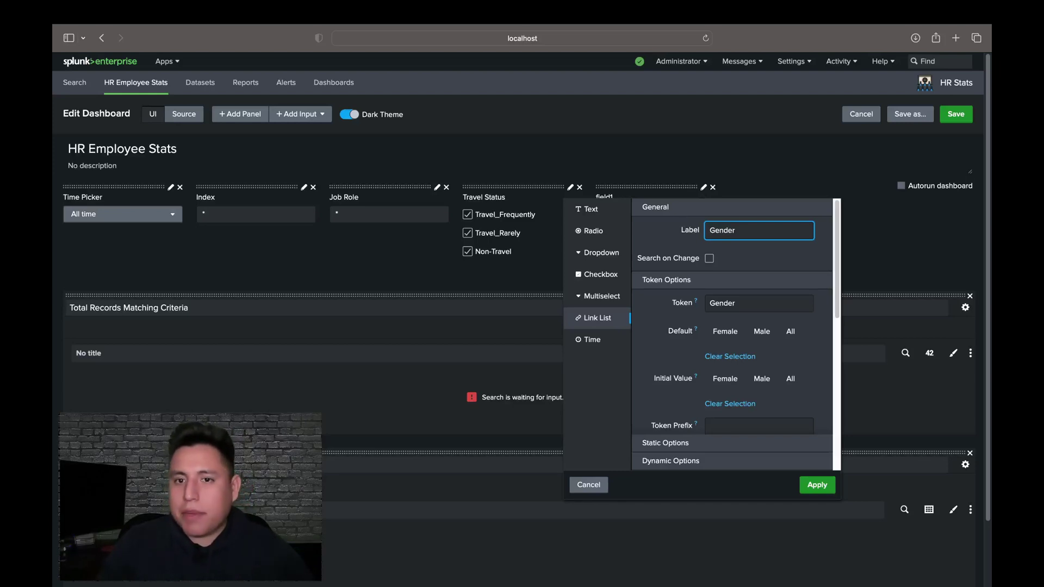
click(816, 484)
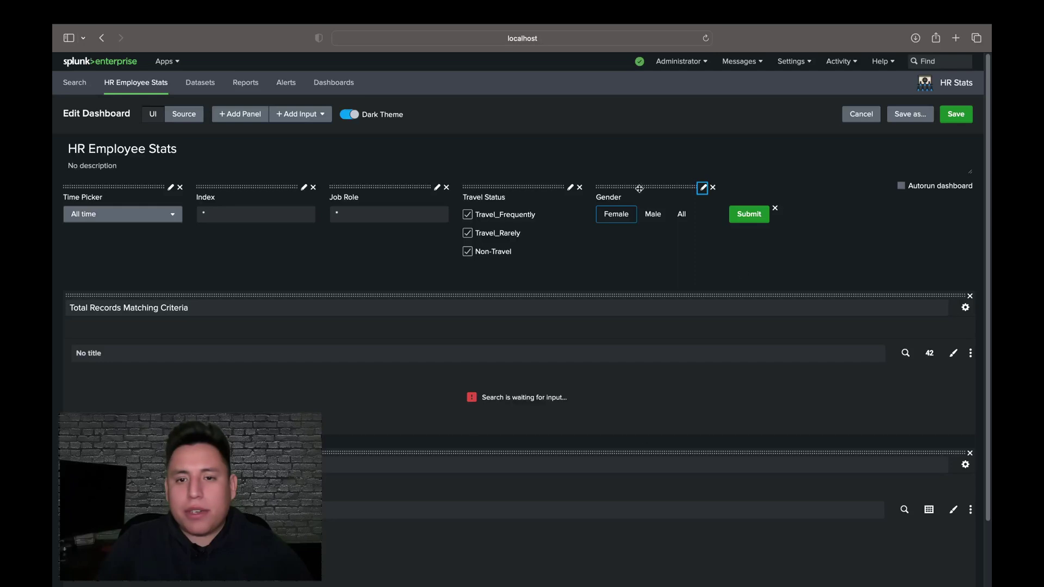
- Save and reload the dashboard, then submit Male (882 records) and All (1,470 records)
click(964, 118)
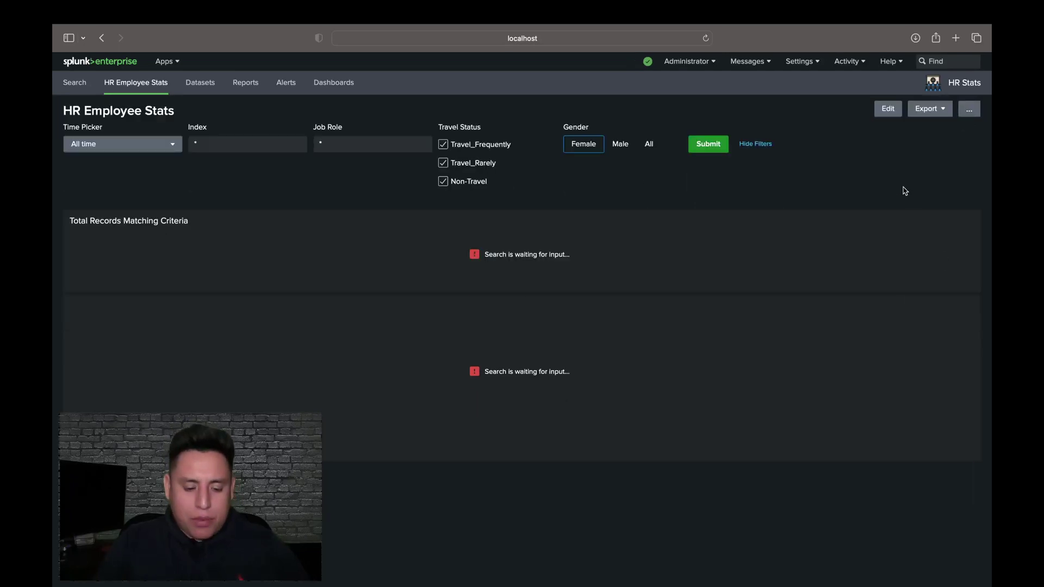
key(super+r)
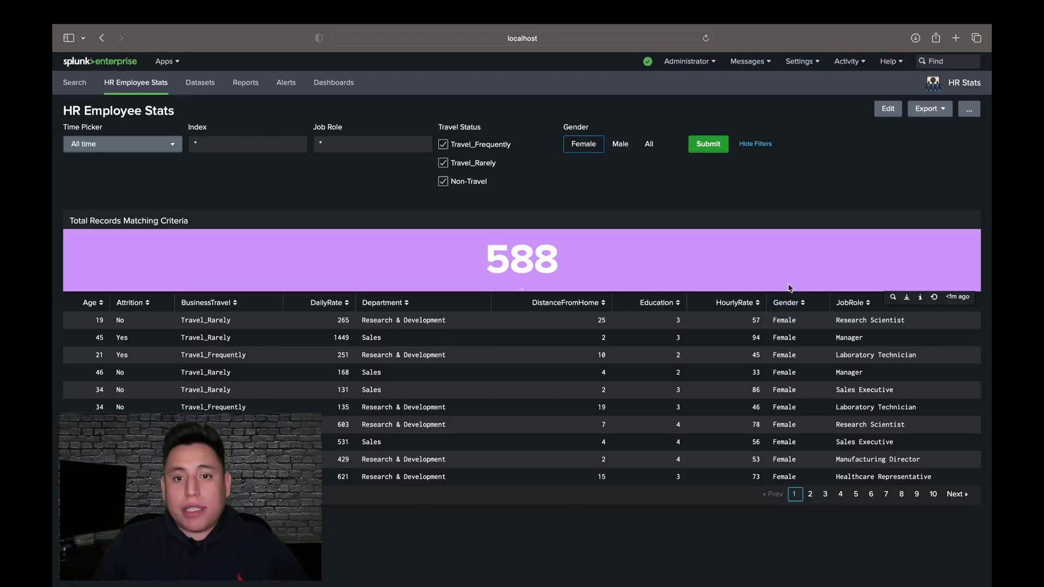
click(620, 144)
click(708, 144)
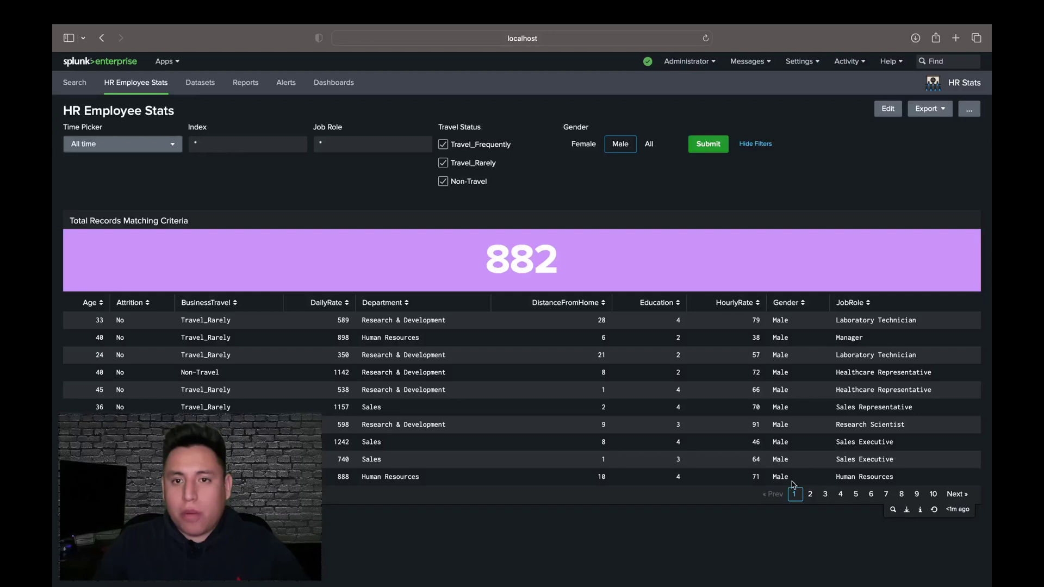
click(649, 149)
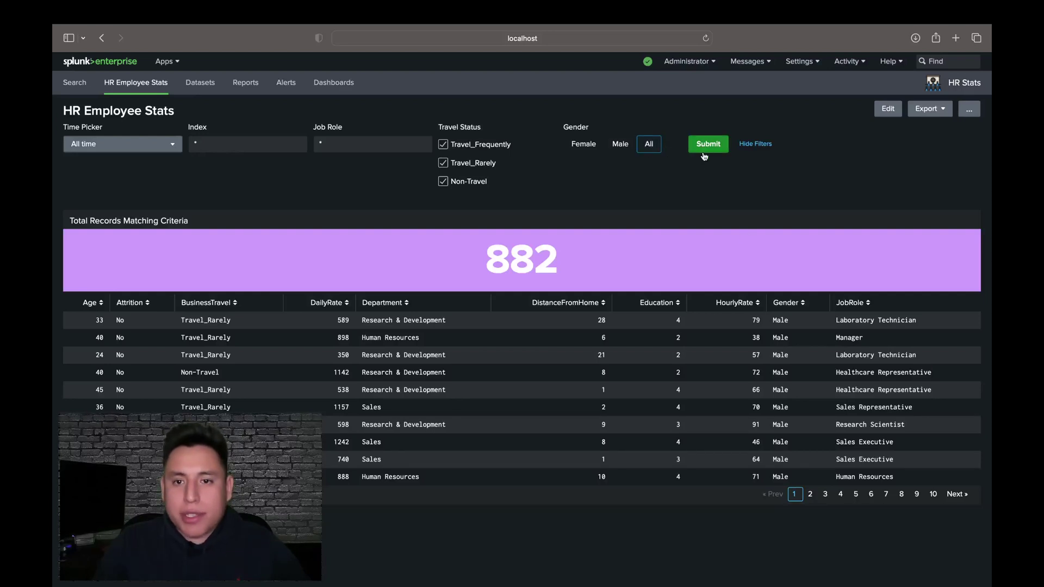
click(706, 146)
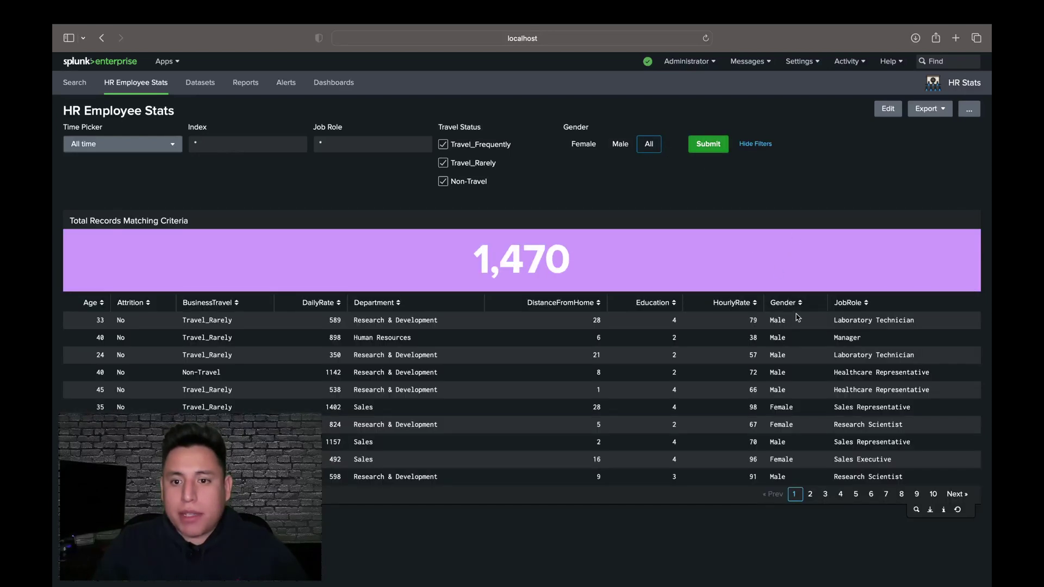